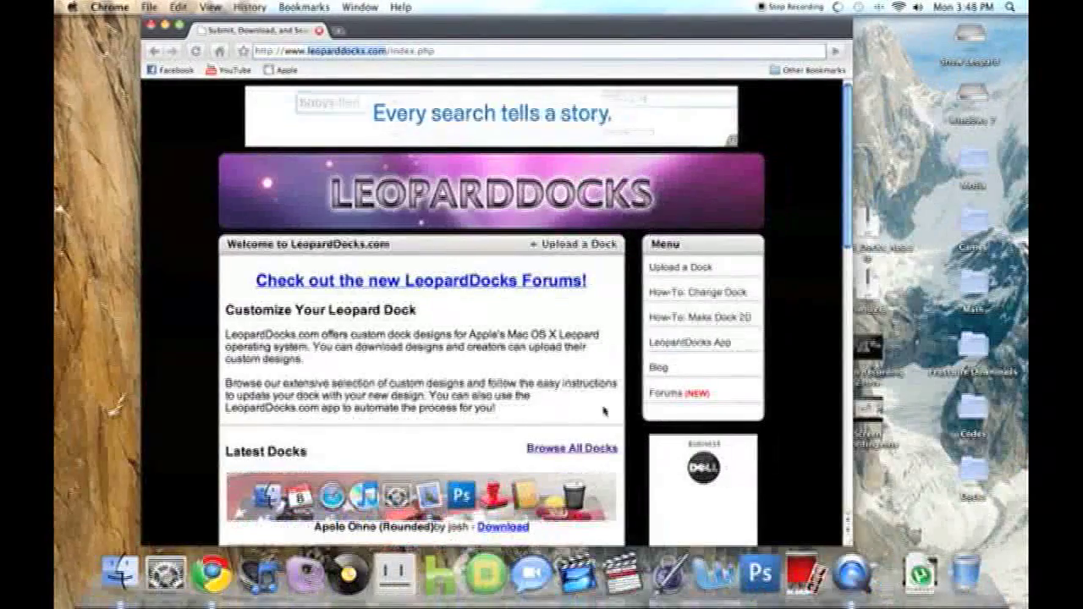
click(622, 272)
- Scroll through the Leopard Docks Collection until the Glass Dock entry is visible
scroll(643, 296, down, 5)
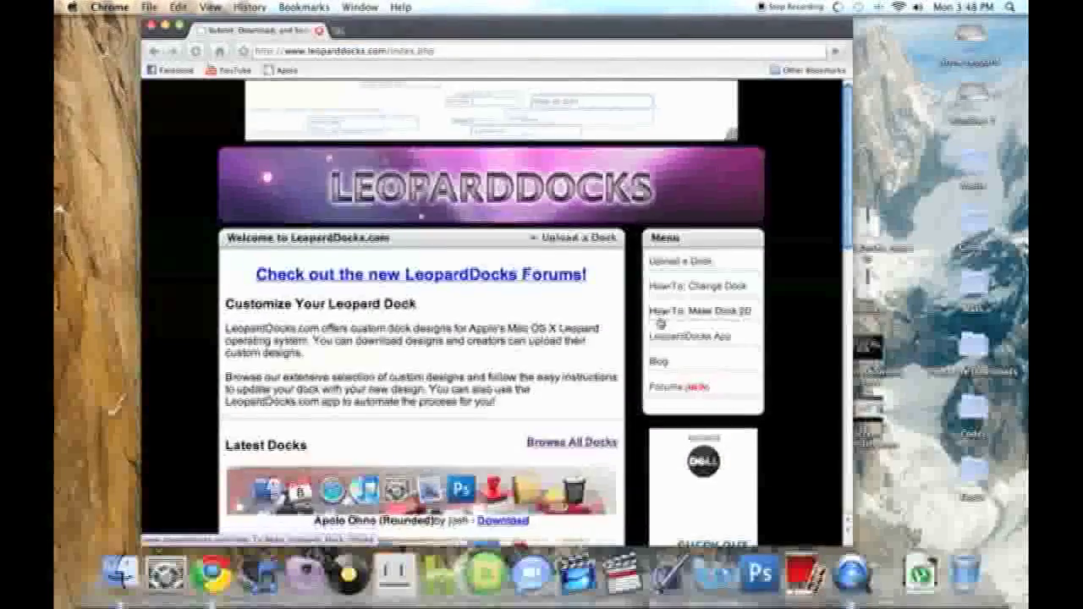
scroll(694, 192, up, 3)
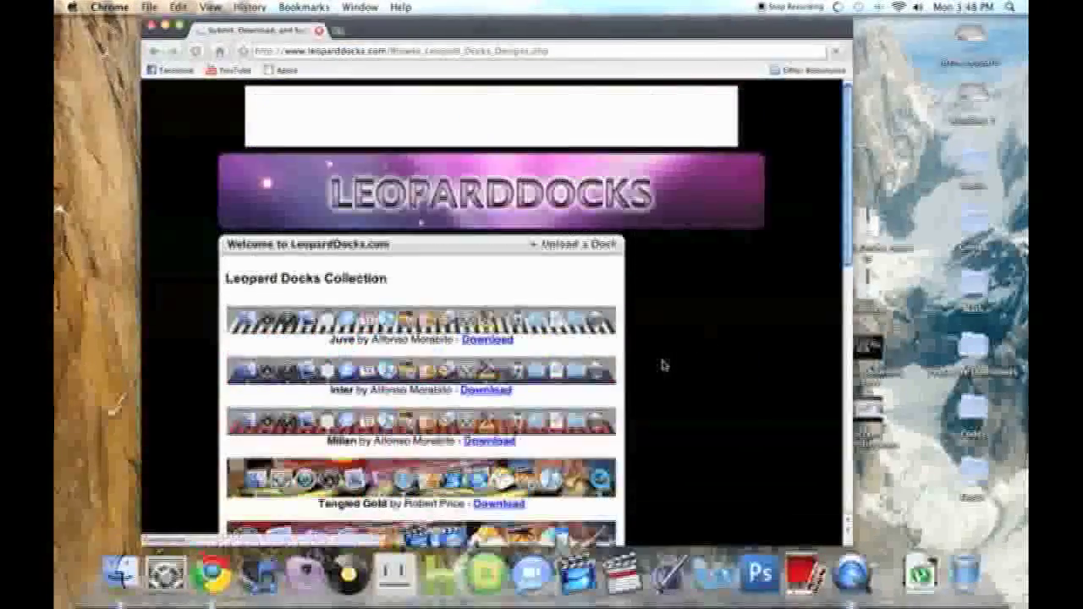
scroll(661, 364, down, 10)
scroll(662, 364, down, 10)
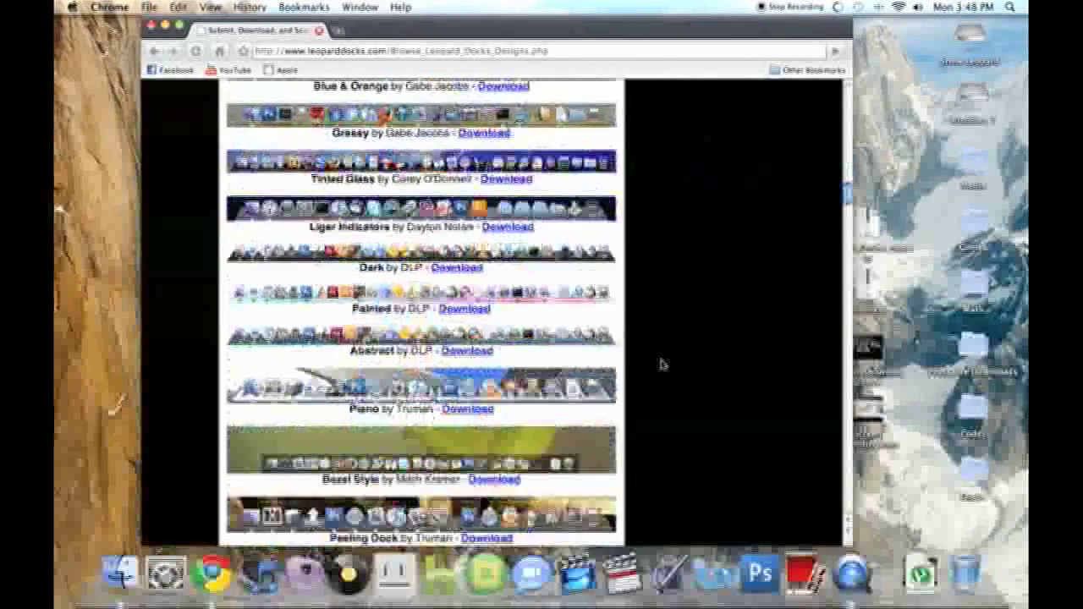
scroll(662, 364, down, 1)
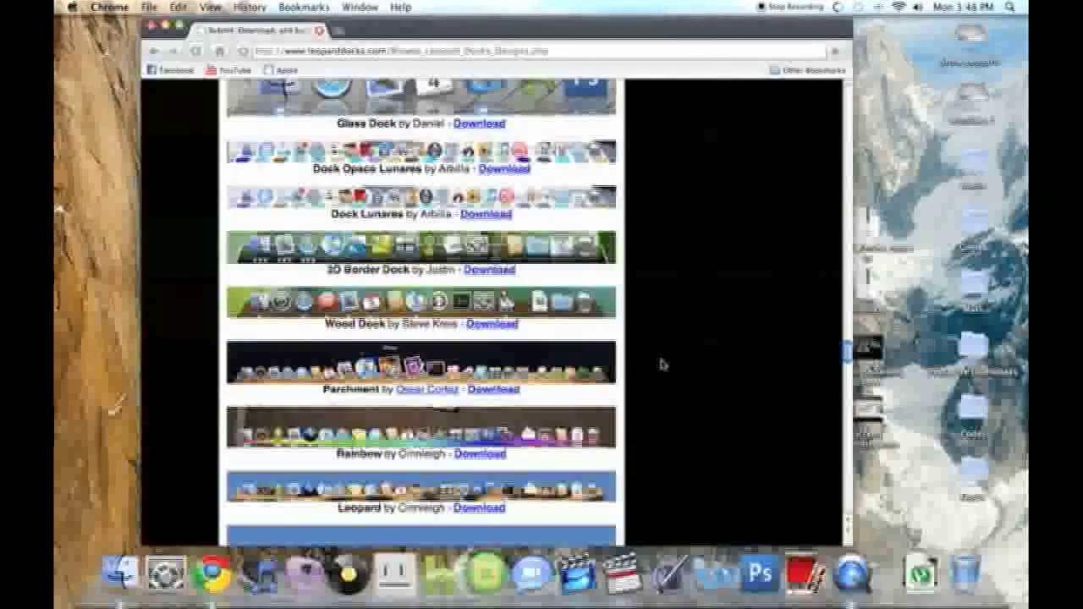
scroll(662, 363, down, 9)
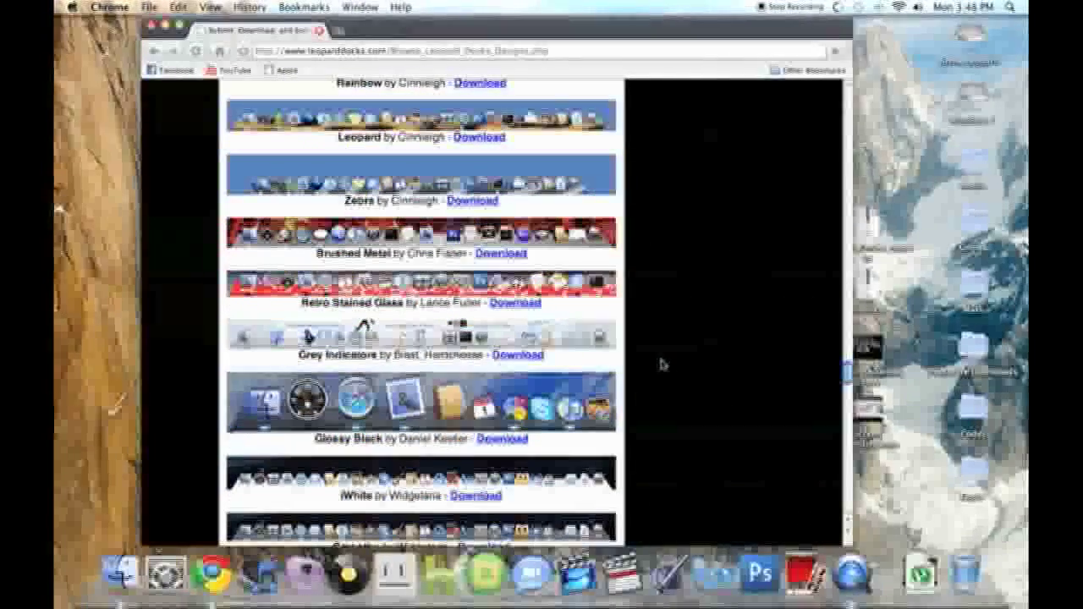
scroll(612, 362, down, 5)
scroll(612, 362, down, 18)
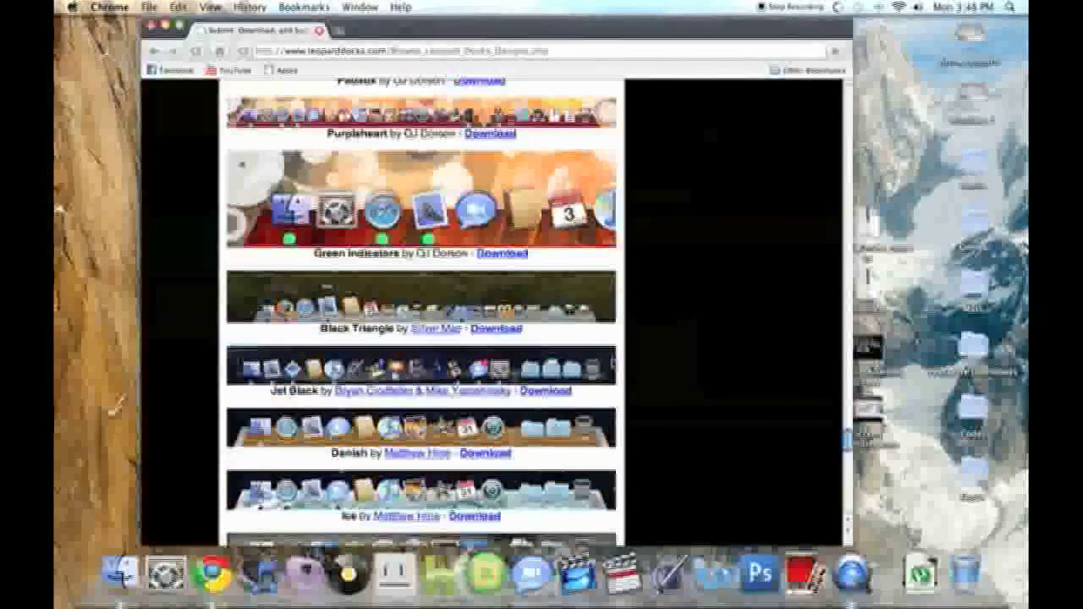
scroll(420, 321, down, 2)
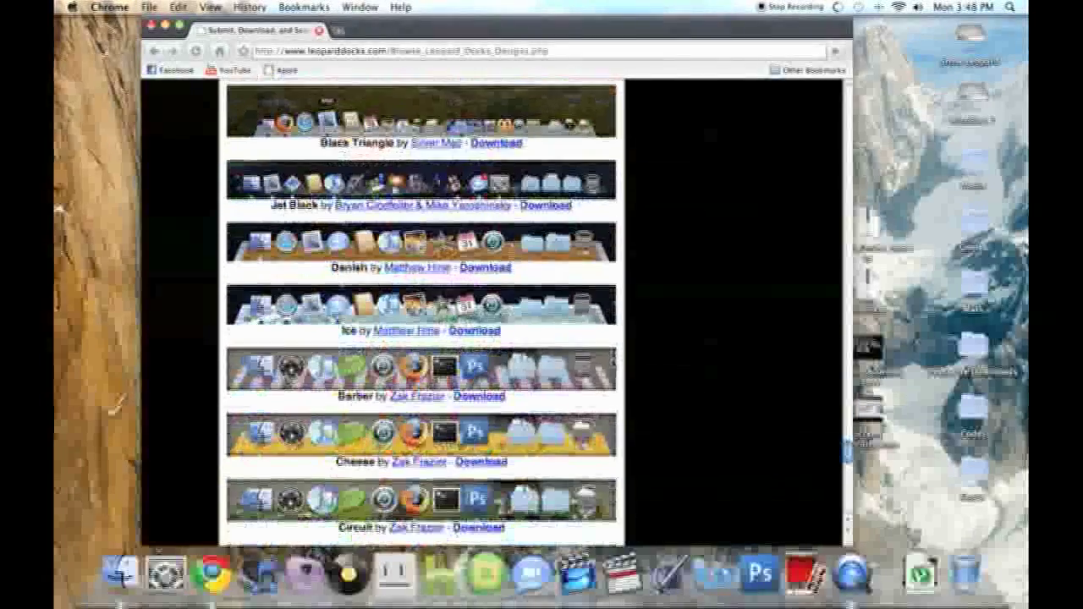
scroll(421, 321, down, 3)
scroll(614, 364, down, 4)
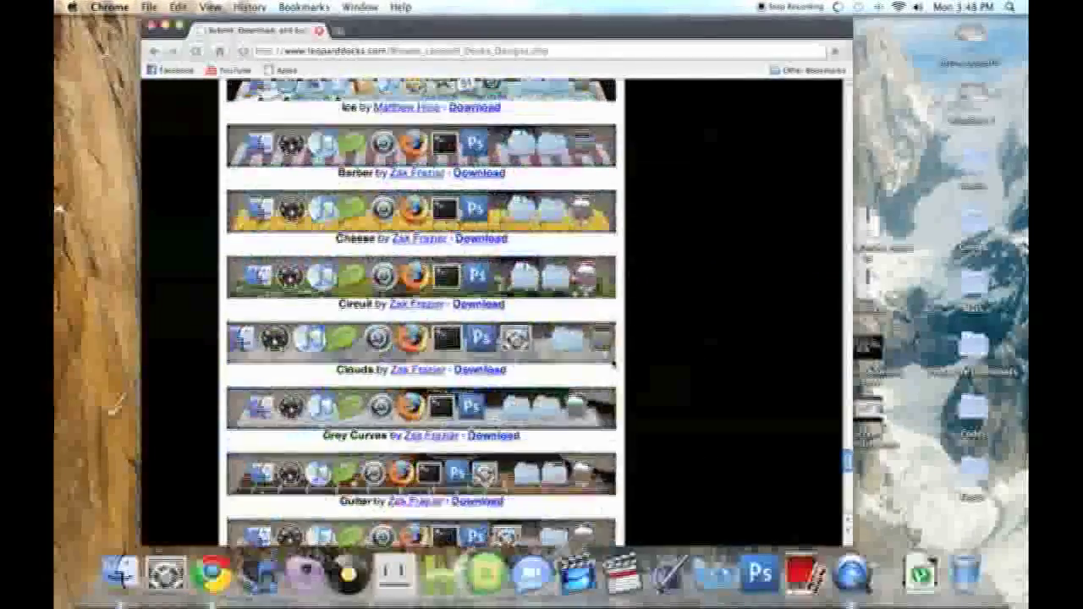
scroll(614, 364, down, 2)
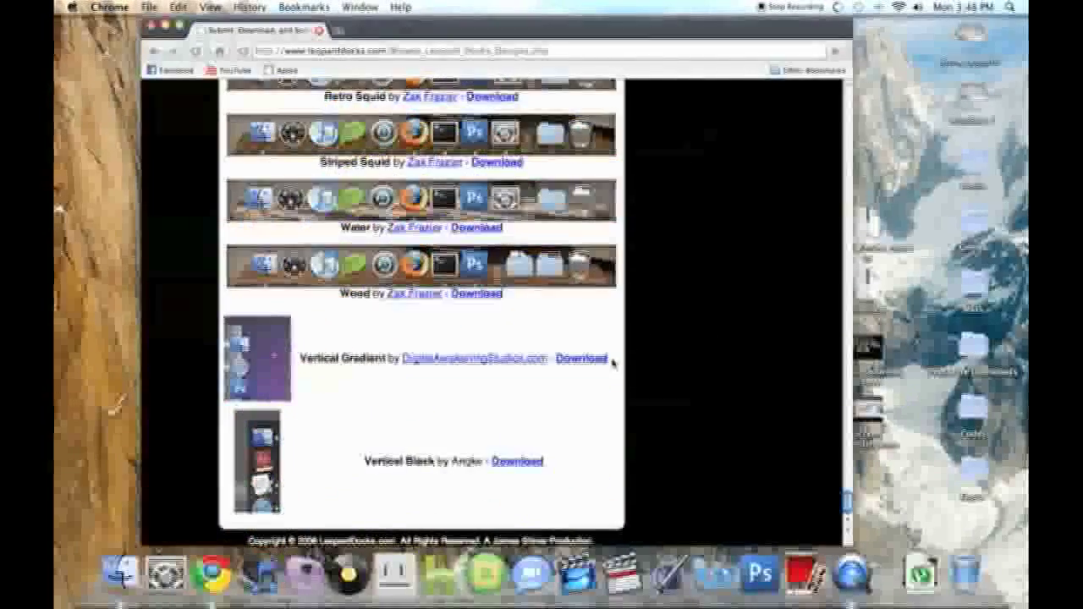
scroll(614, 364, up, 18)
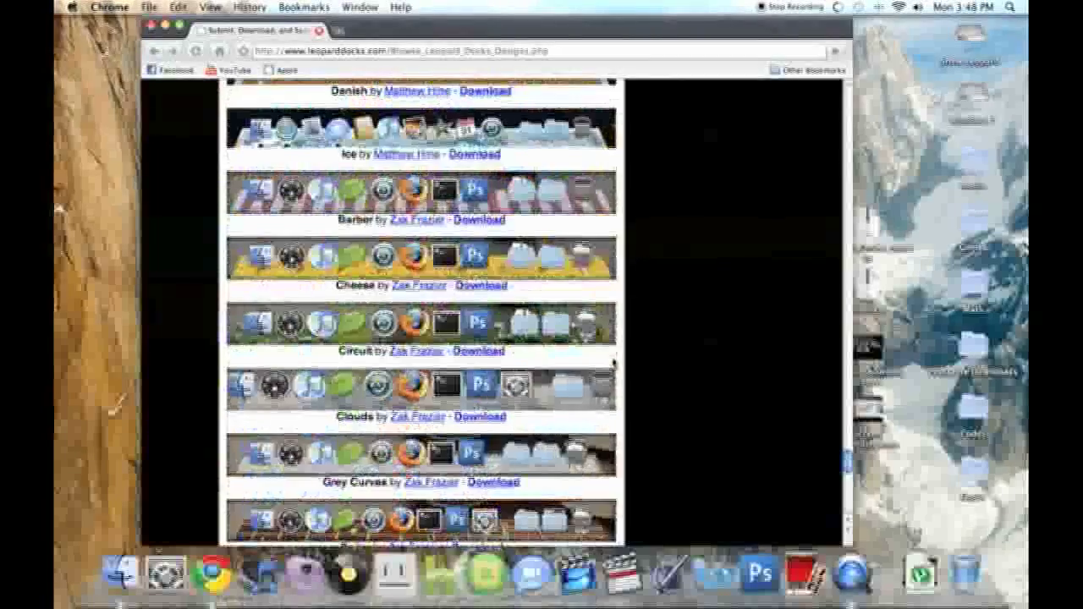
scroll(614, 363, up, 4)
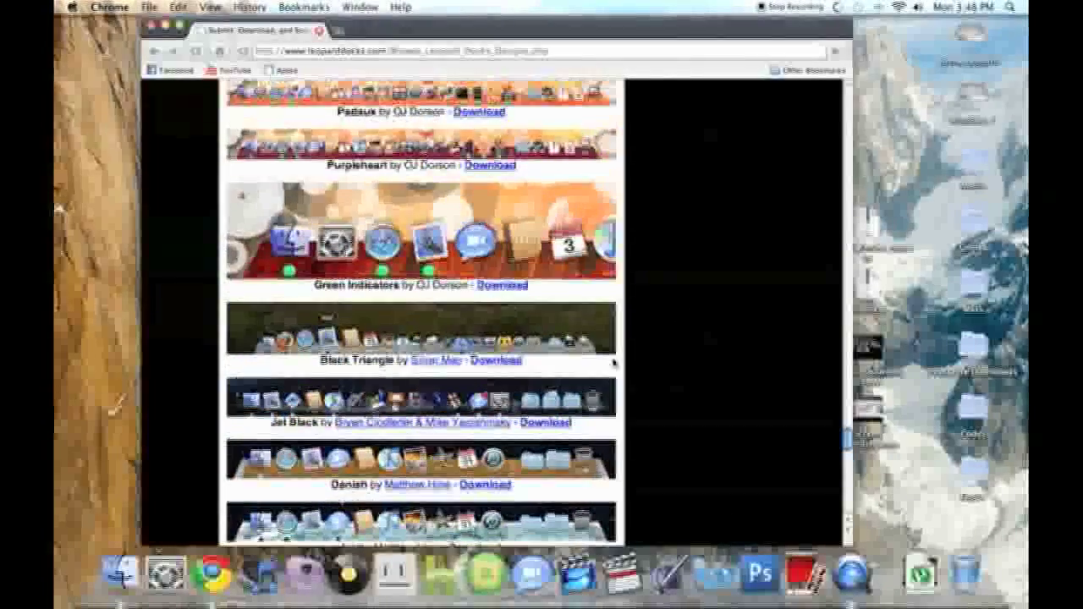
scroll(614, 364, up, 15)
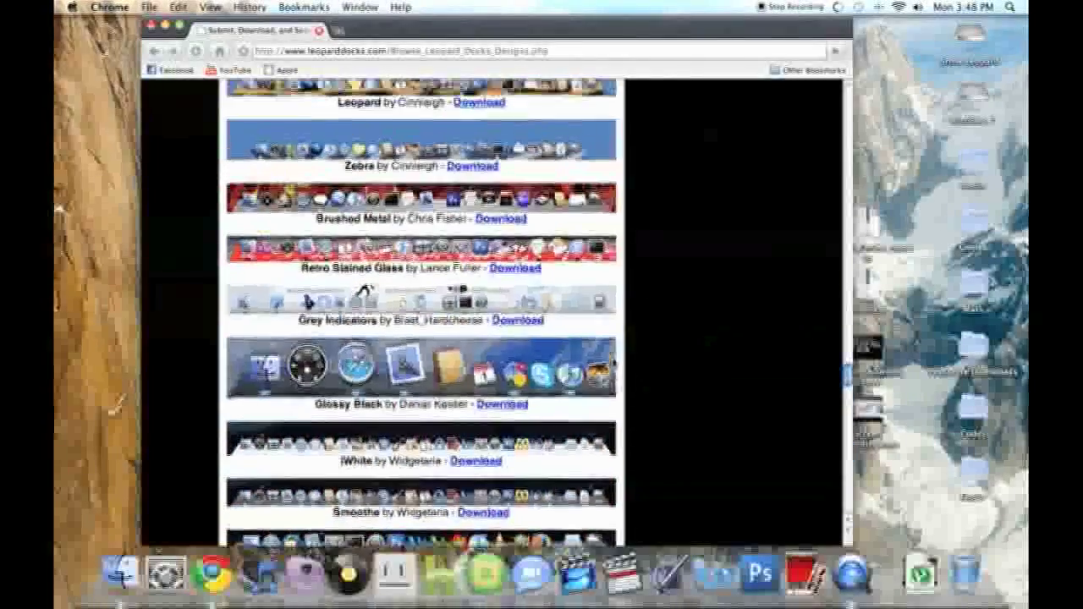
scroll(614, 364, up, 1)
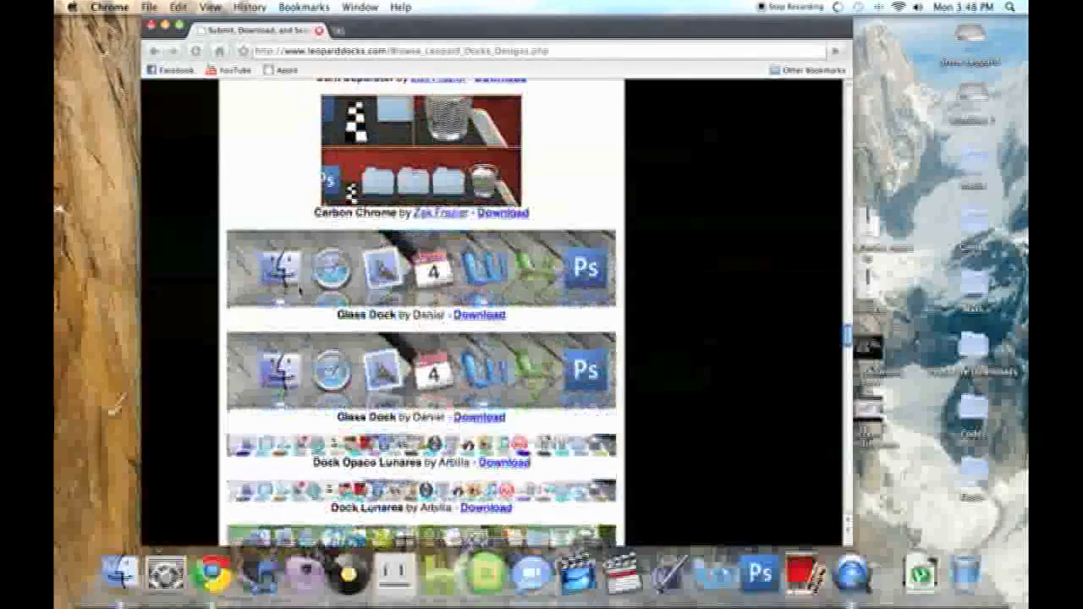
- Download the Glass Dock theme, then go to the LeopardDocks App page from the Menu
click(498, 316)
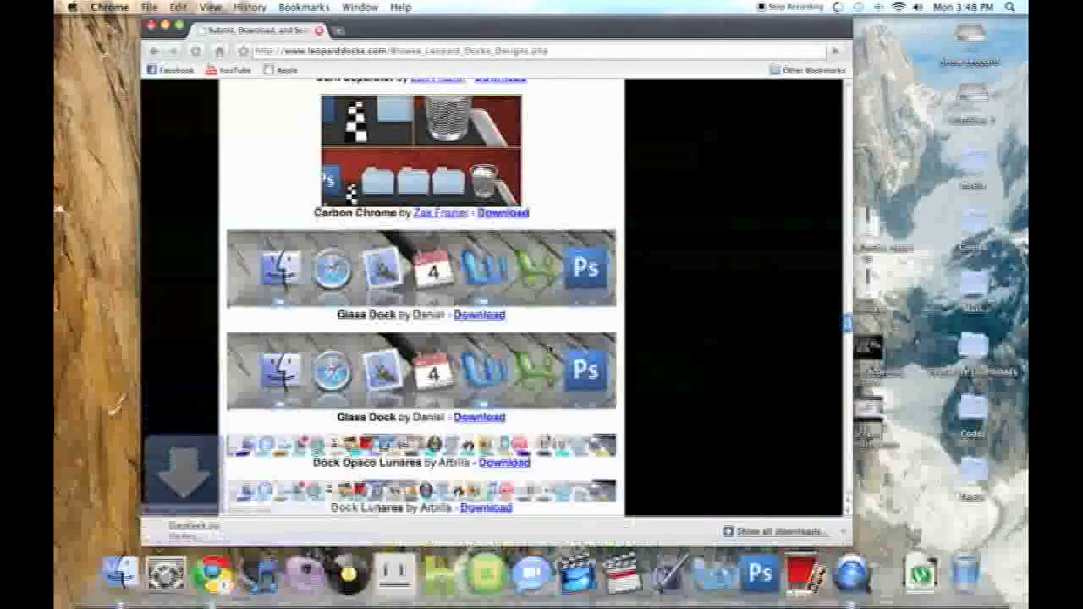
scroll(237, 216, up, 1)
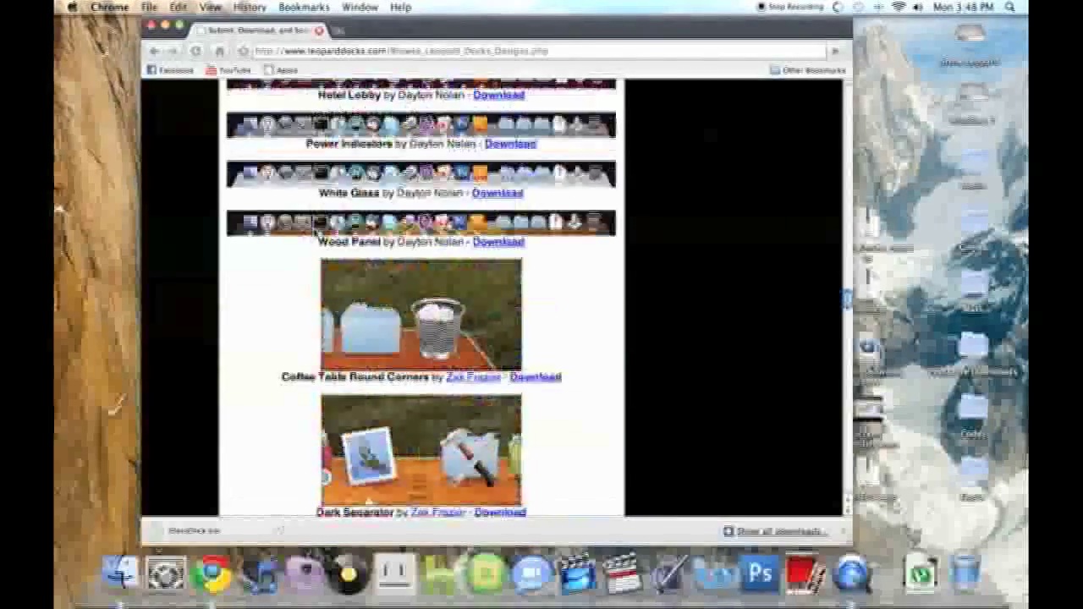
scroll(593, 182, up, 20)
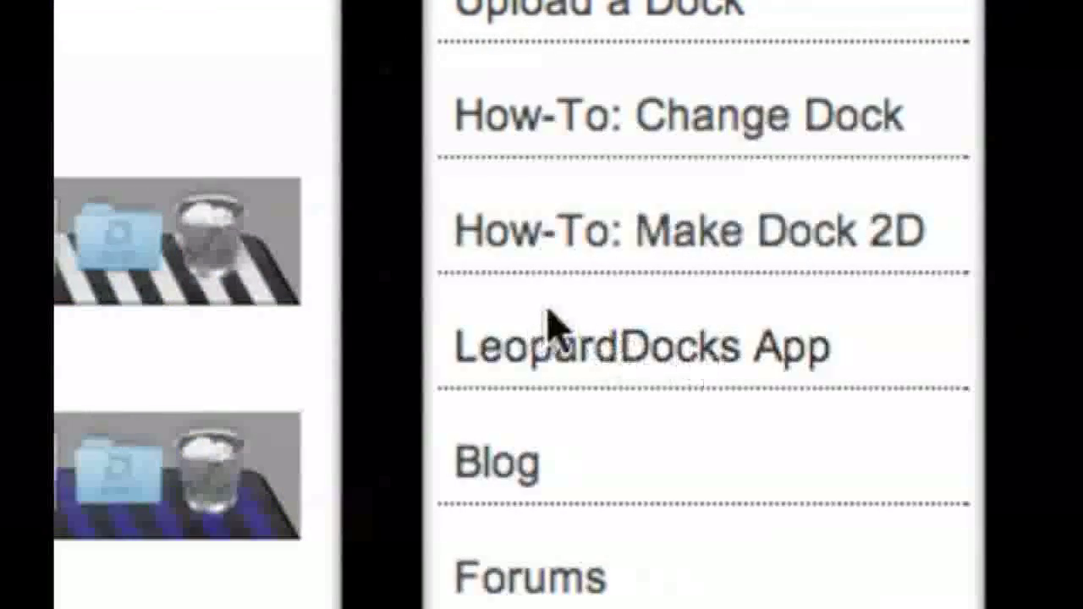
click(636, 343)
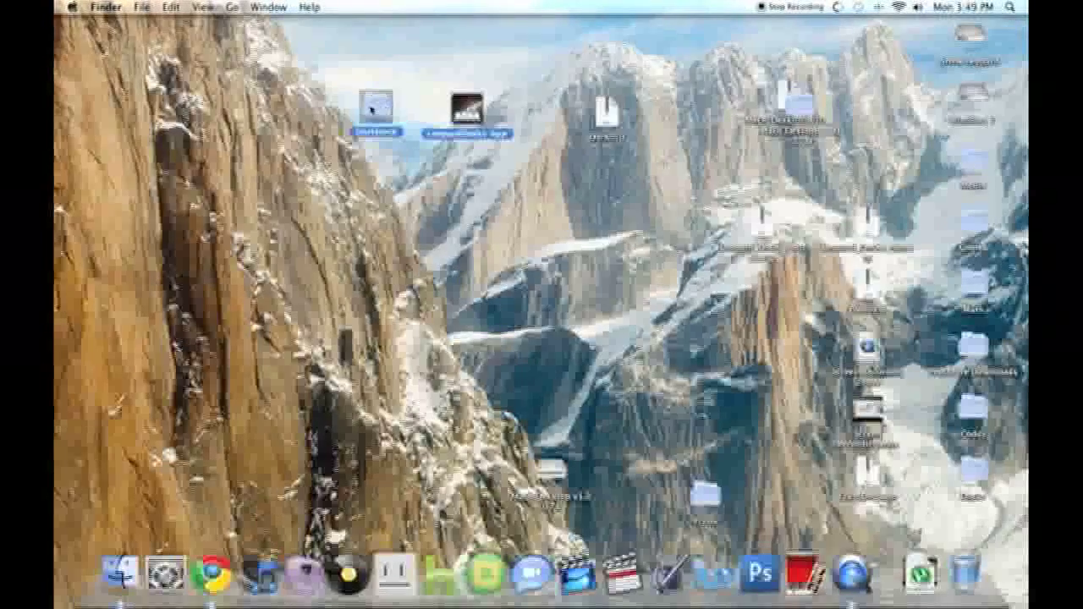
- Trash two desktop items and place the Leopard Docks App and GlassDock zips side by side
key(super+BackSpace)
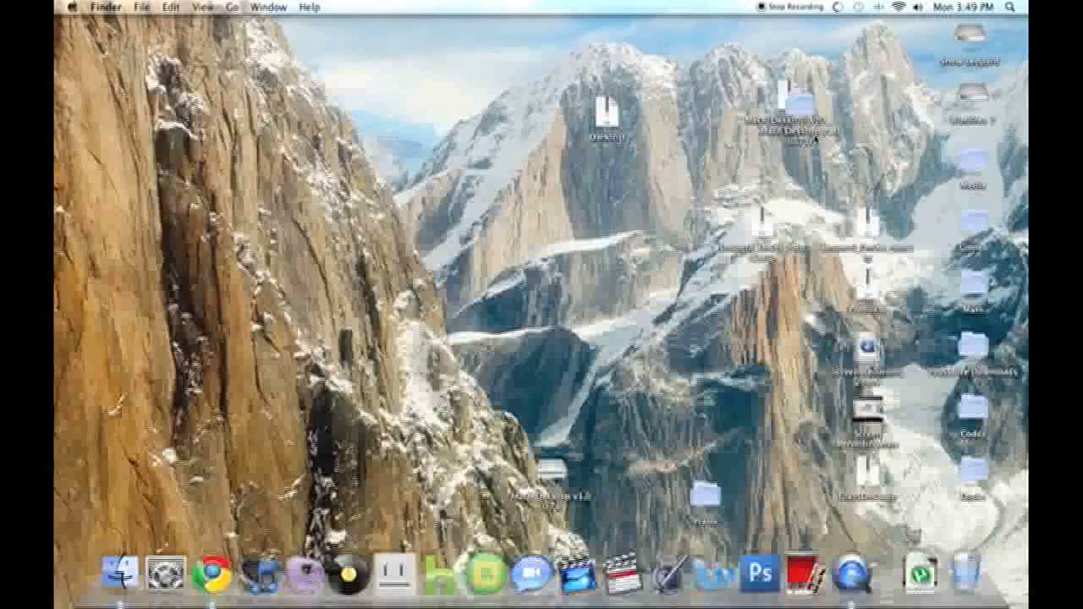
drag(761, 222, 306, 169)
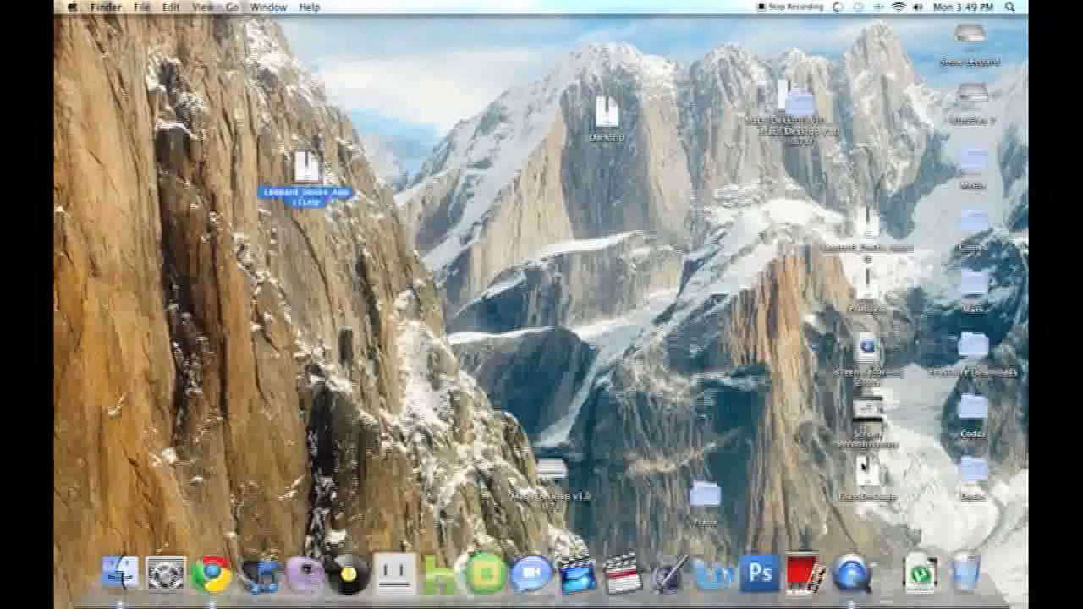
drag(867, 474, 392, 186)
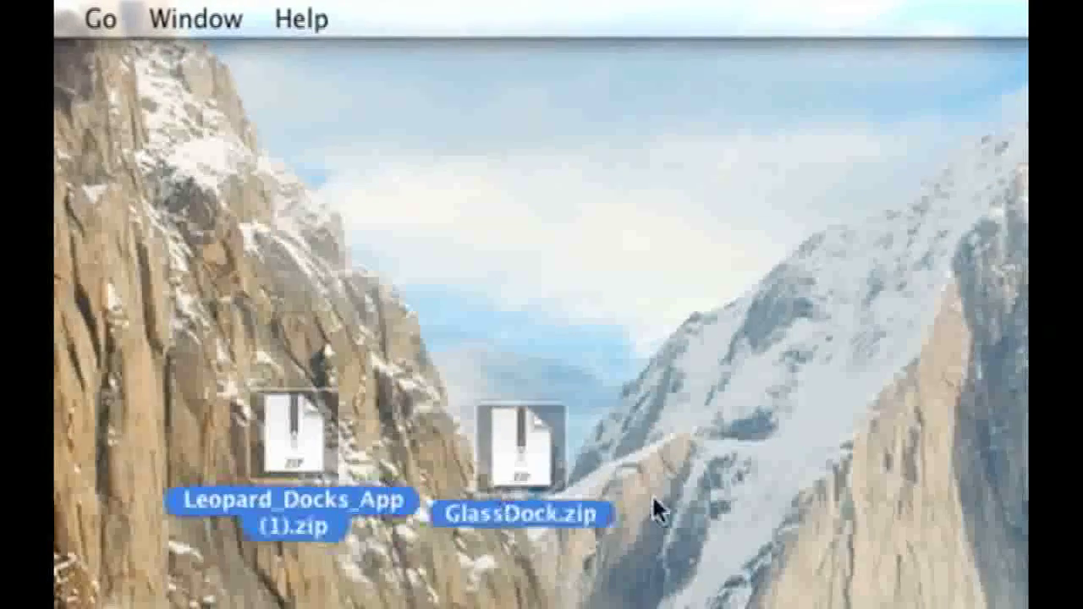
drag(187, 368, 323, 497)
drag(309, 368, 701, 454)
right_click(686, 443)
click(541, 321)
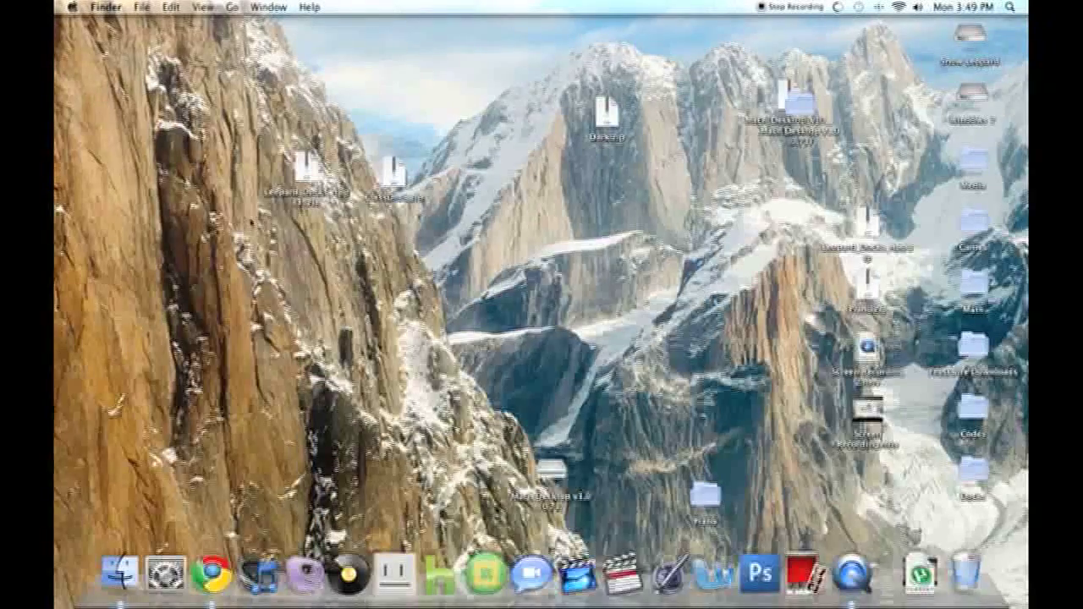
- Unzip the Leopard Docks App archive, move the app icon clear of it, and launch it
click(293, 433)
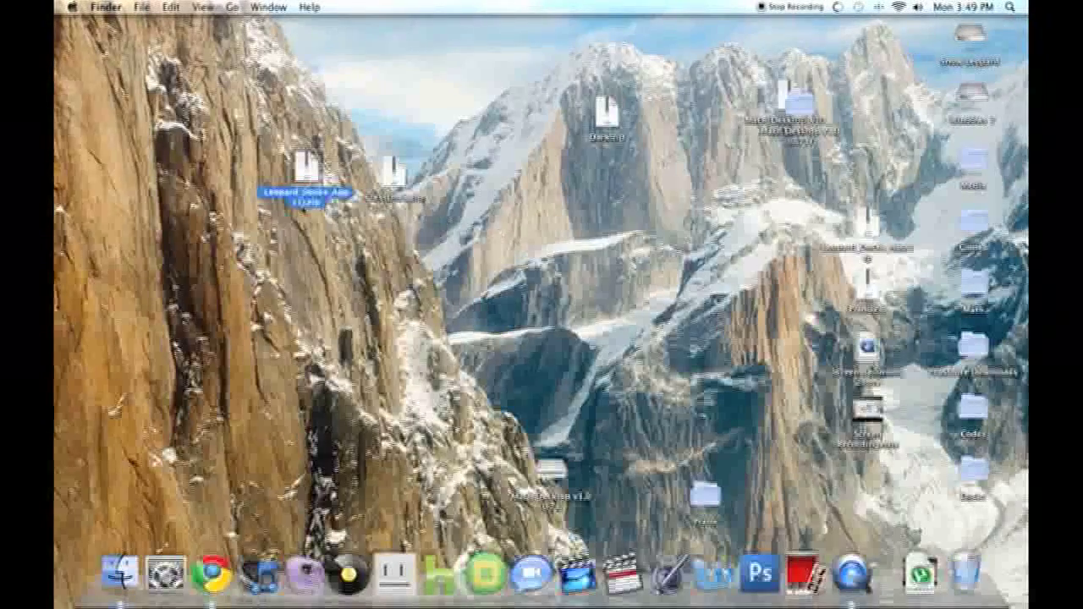
double_click(297, 180)
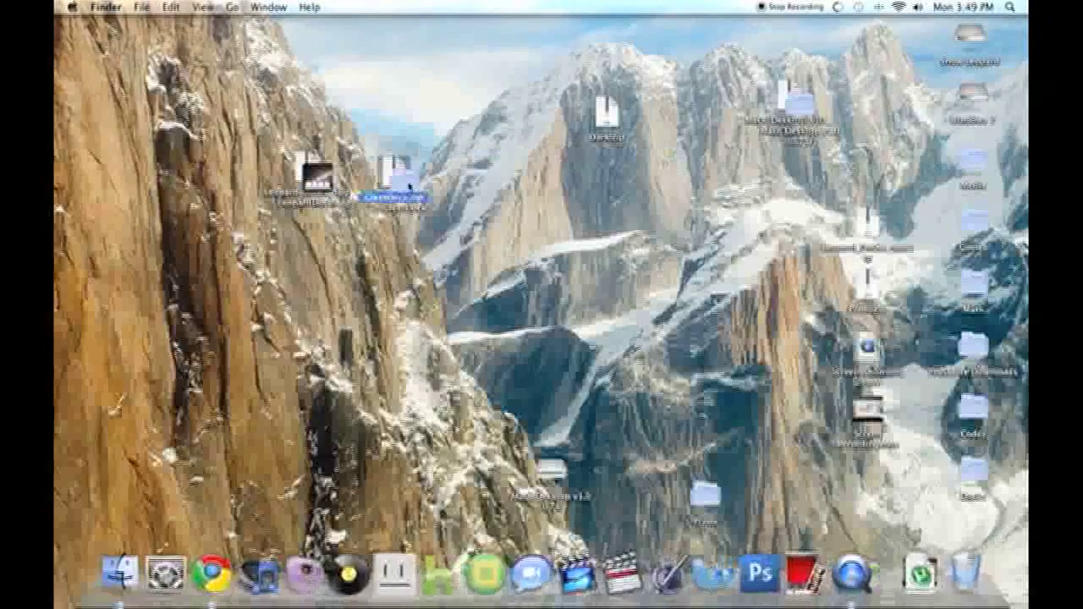
drag(314, 178, 449, 228)
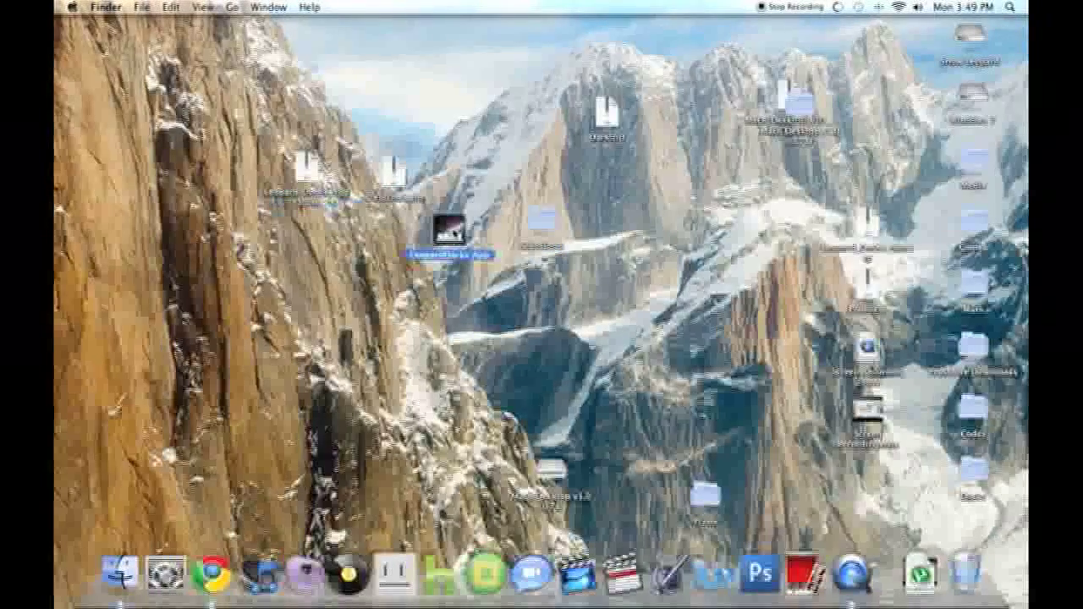
double_click(449, 229)
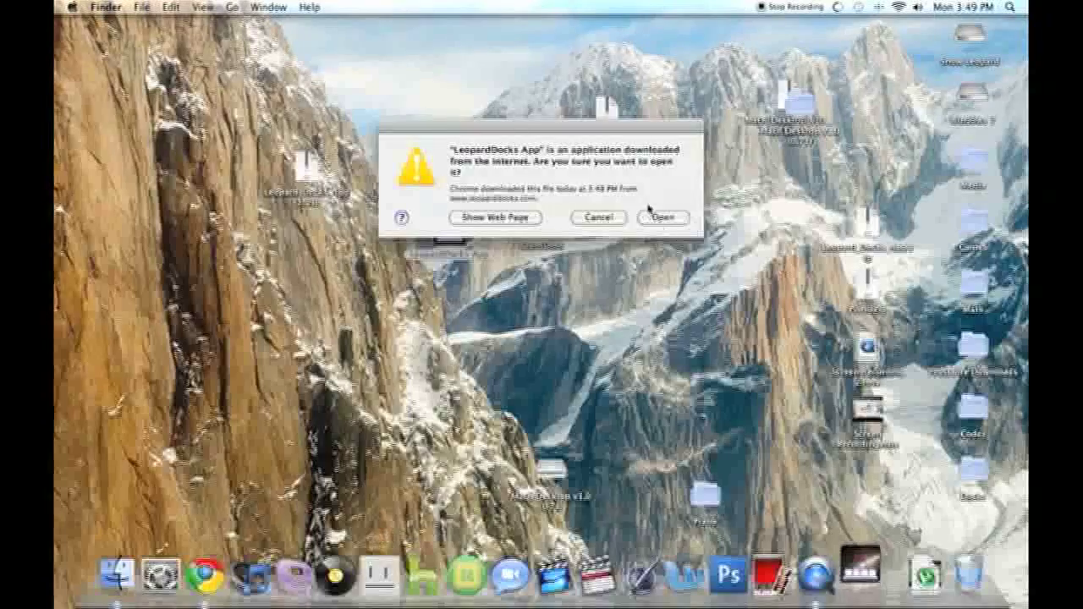
- Confirm opening the app, pick the Desktop's GlassDock folder, and apply it with Change my Dock!
click(657, 215)
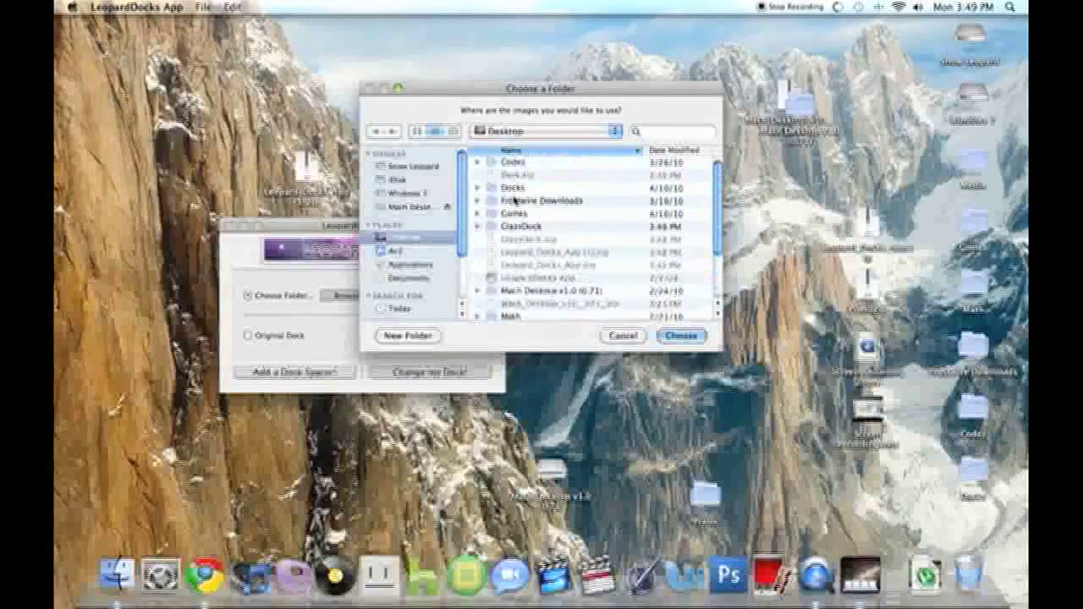
click(681, 335)
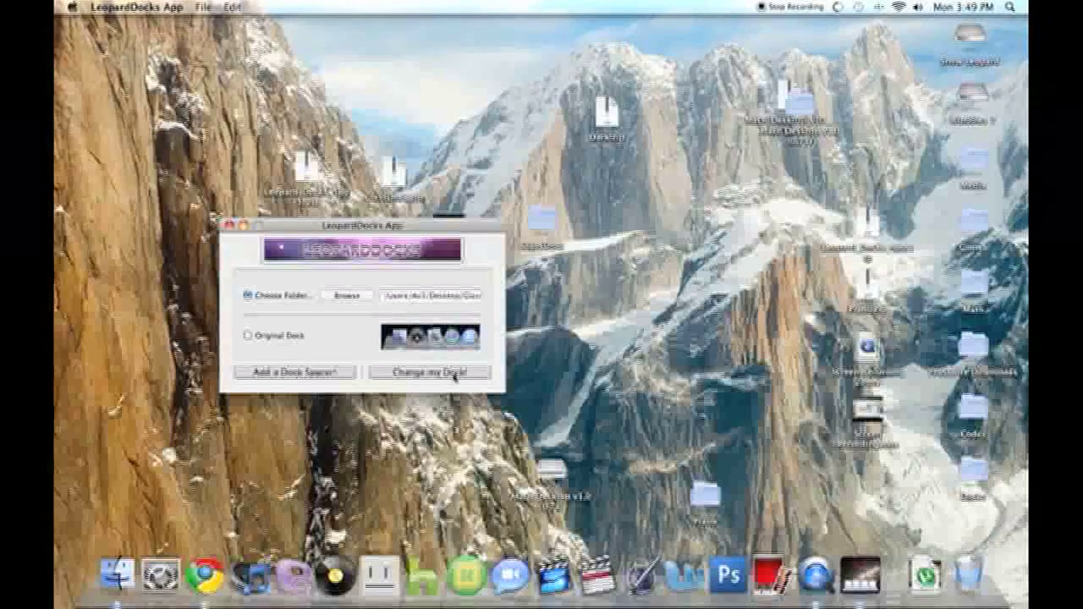
click(454, 374)
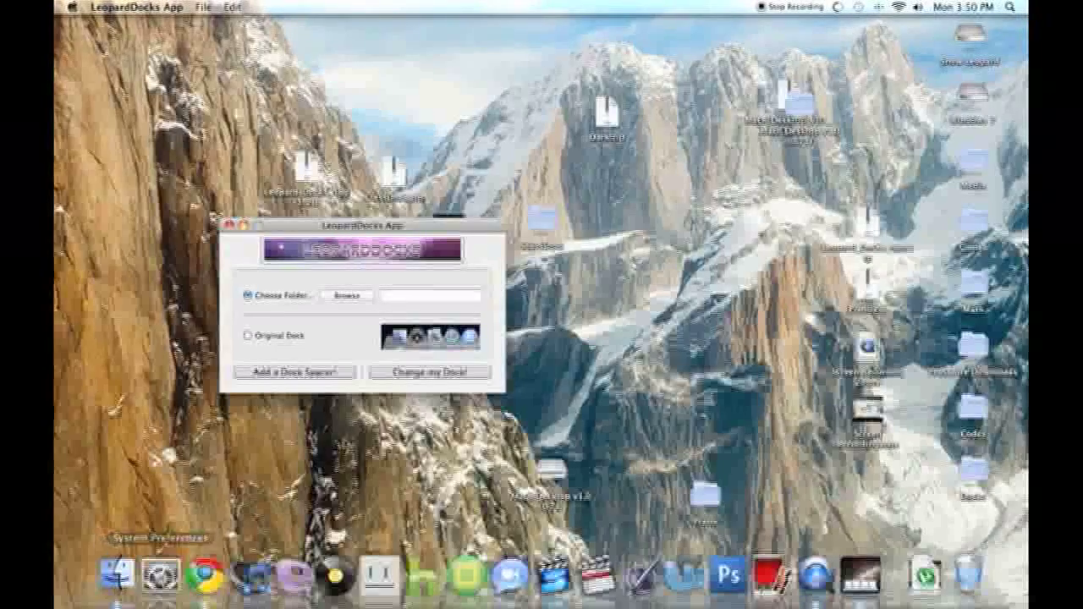
click(205, 574)
text(w)
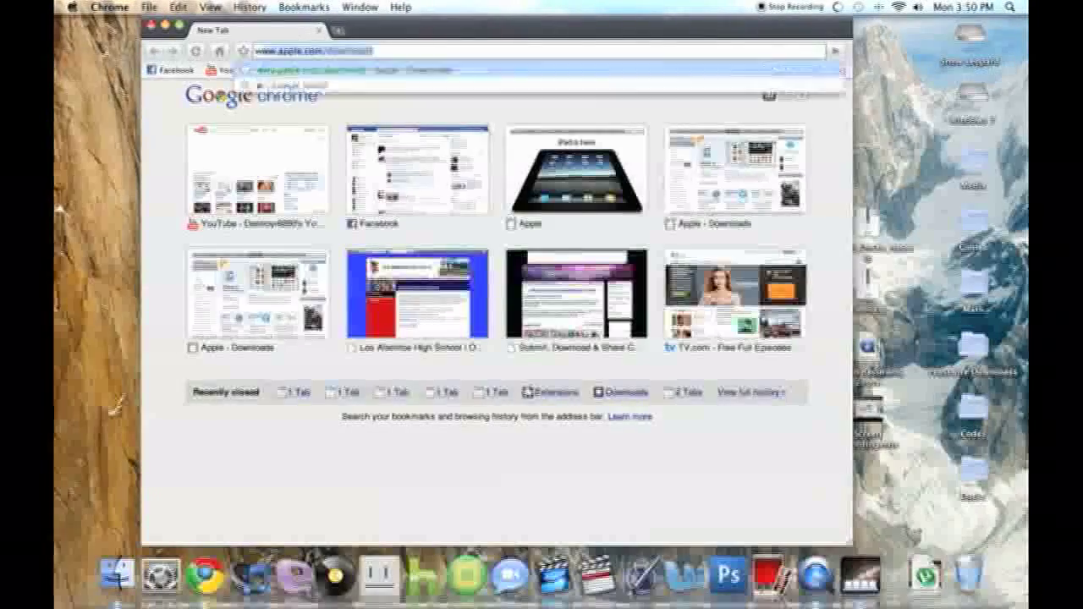
text(w)
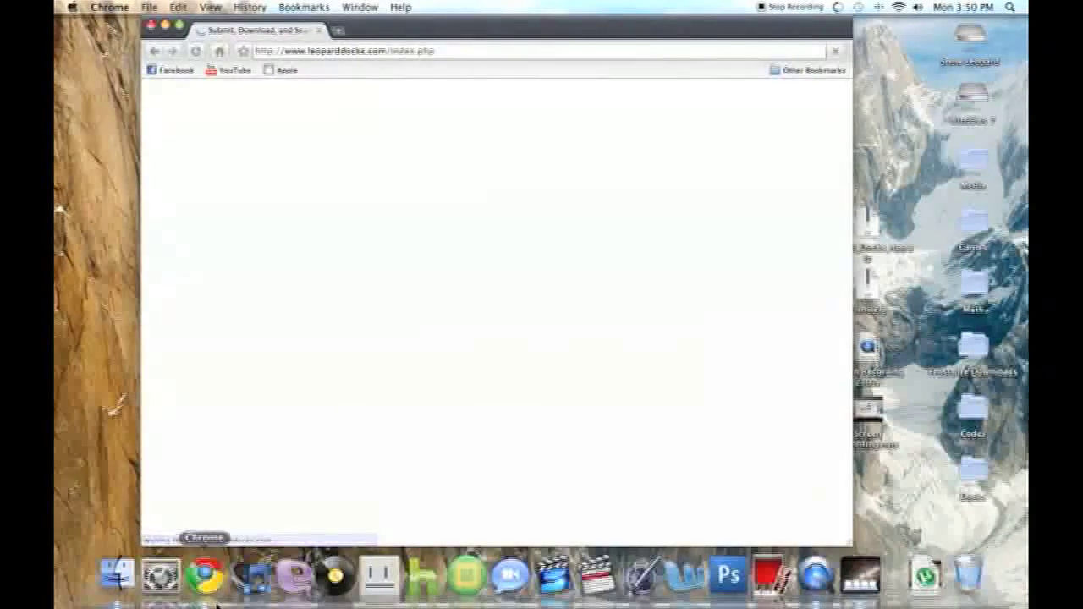
scroll(355, 309, down, 15)
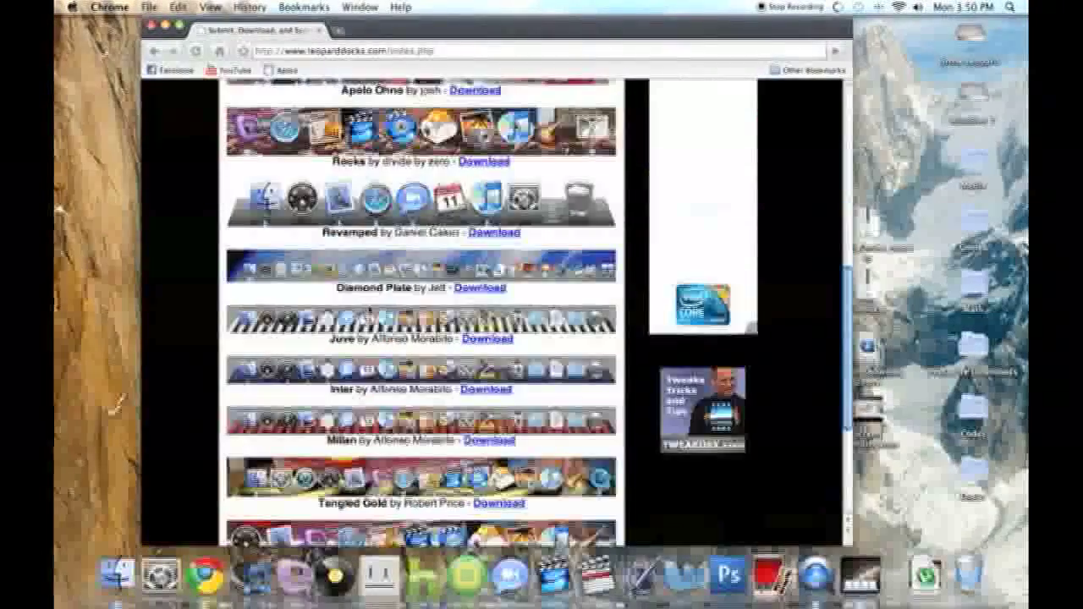
scroll(567, 446, up, 15)
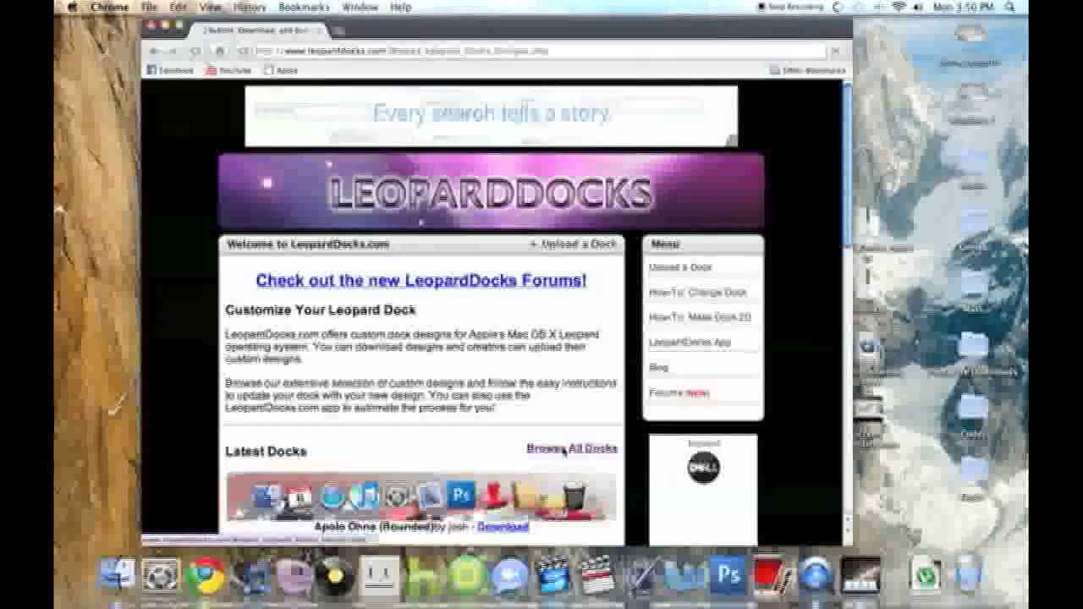
click(567, 447)
- Scroll through the Browse Leopard Docks Designs list and download one dock theme zip
scroll(560, 451, down, 20)
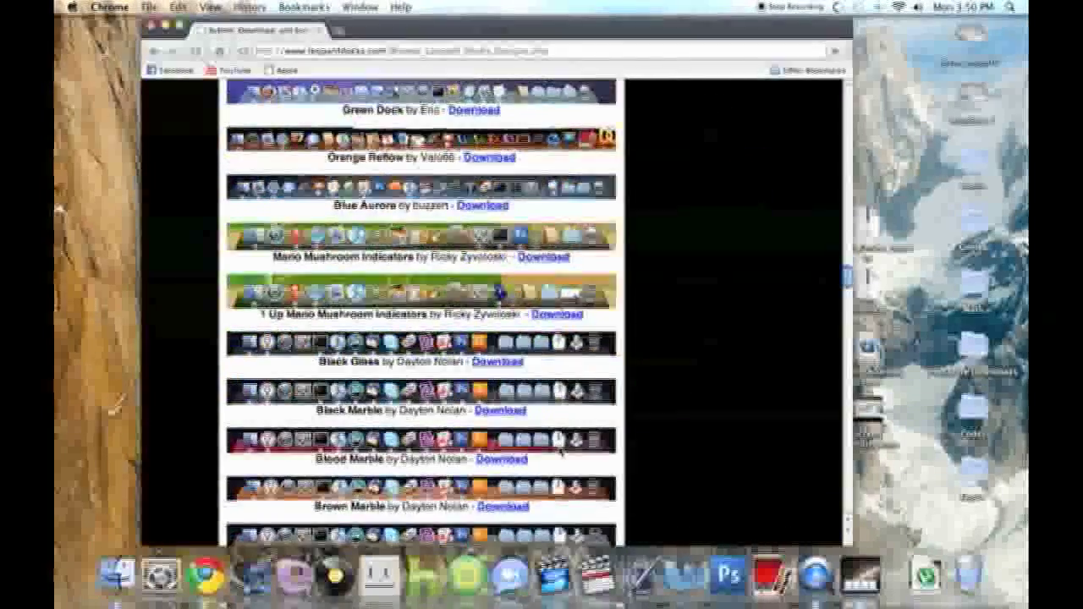
scroll(422, 321, down, 5)
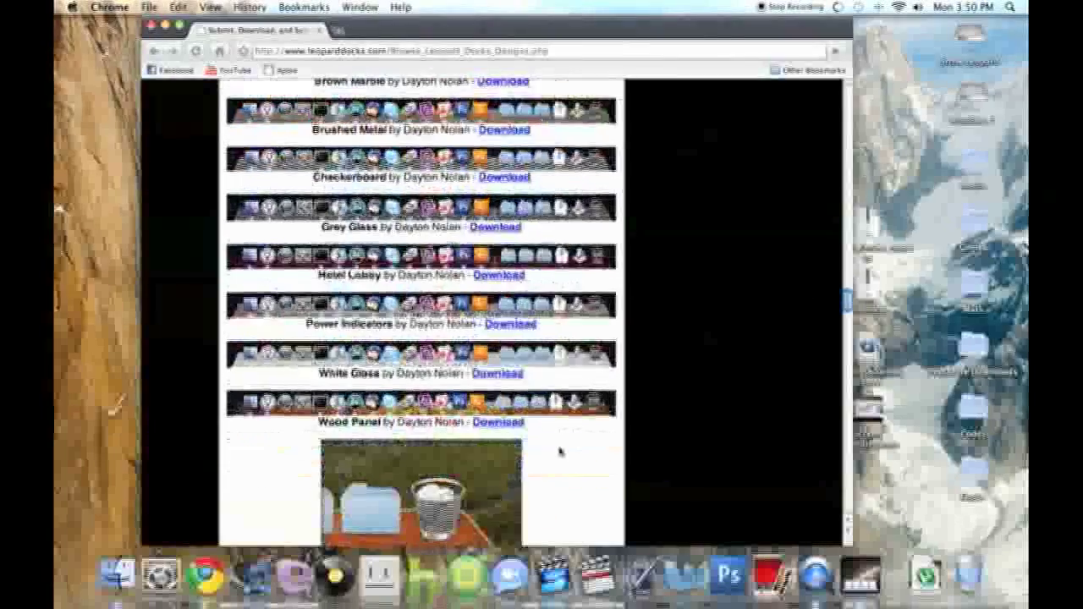
scroll(558, 451, down, 5)
scroll(558, 449, down, 3)
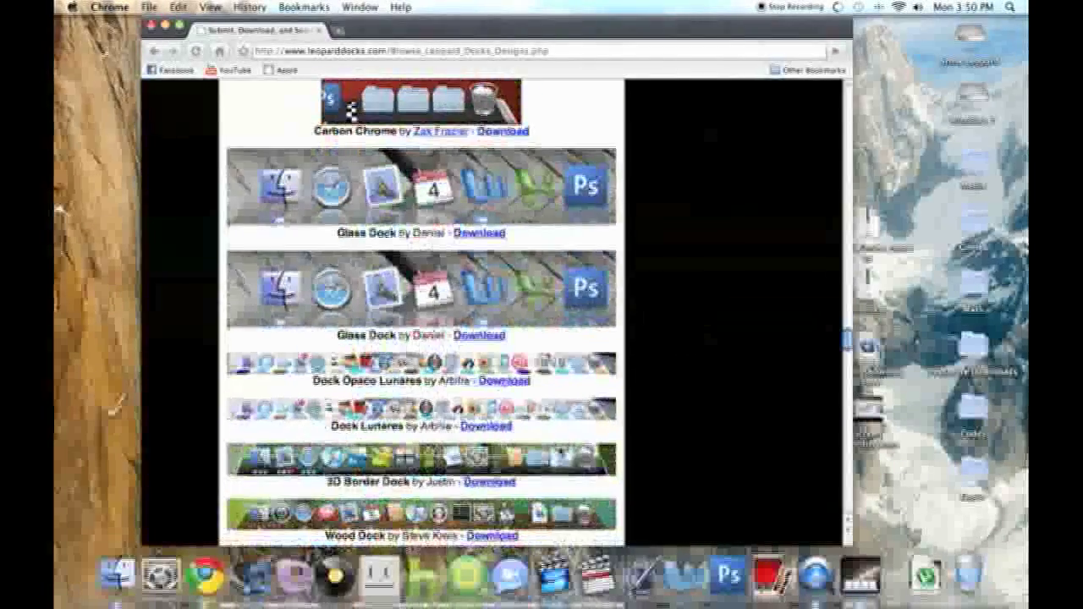
scroll(421, 313, down, 2)
scroll(558, 450, down, 5)
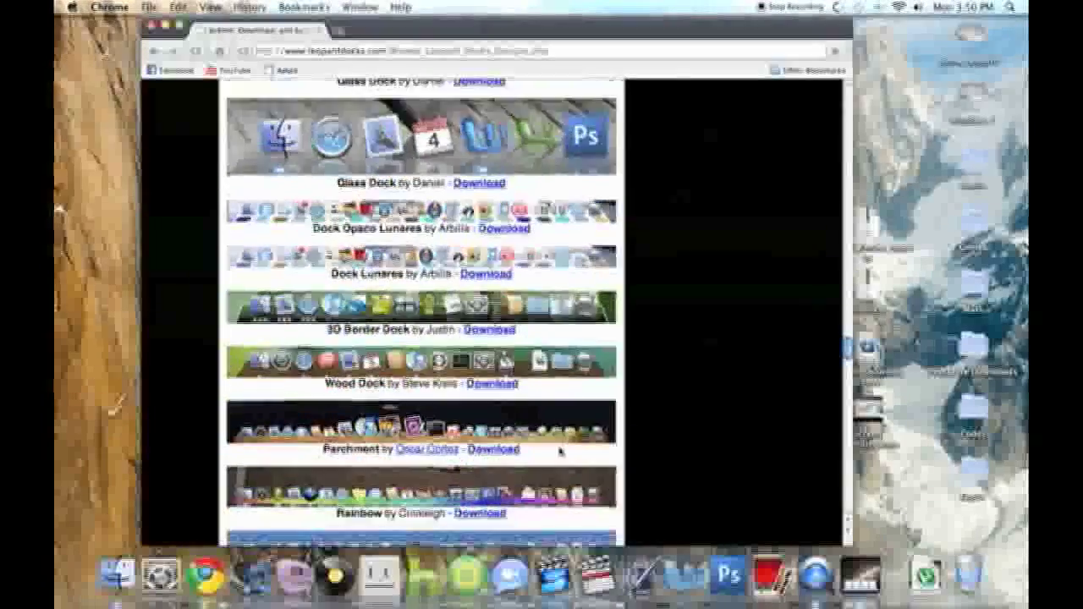
scroll(558, 451, down, 2)
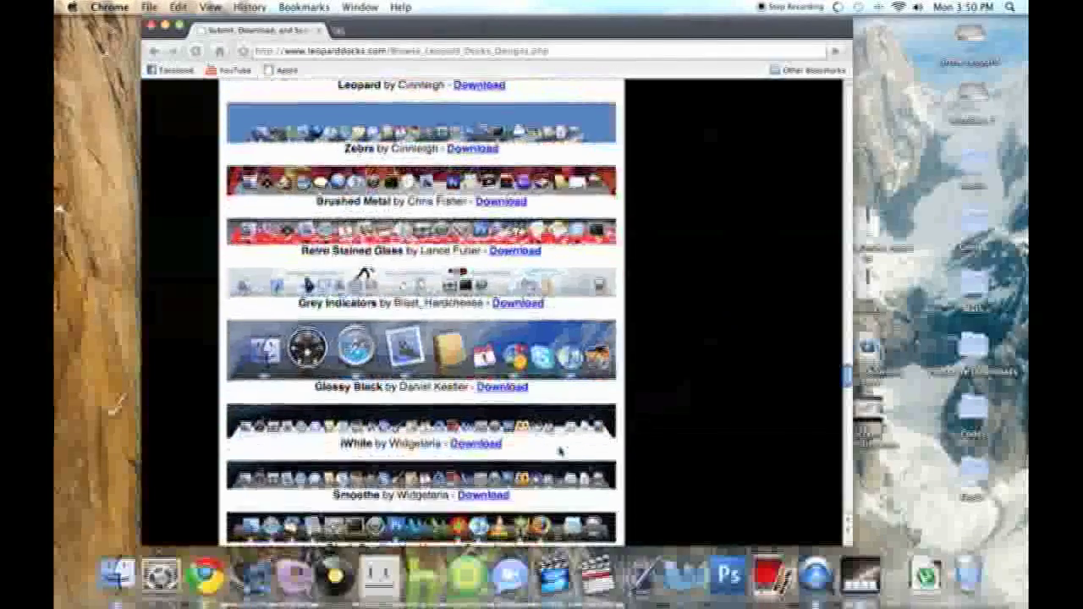
scroll(559, 451, down, 10)
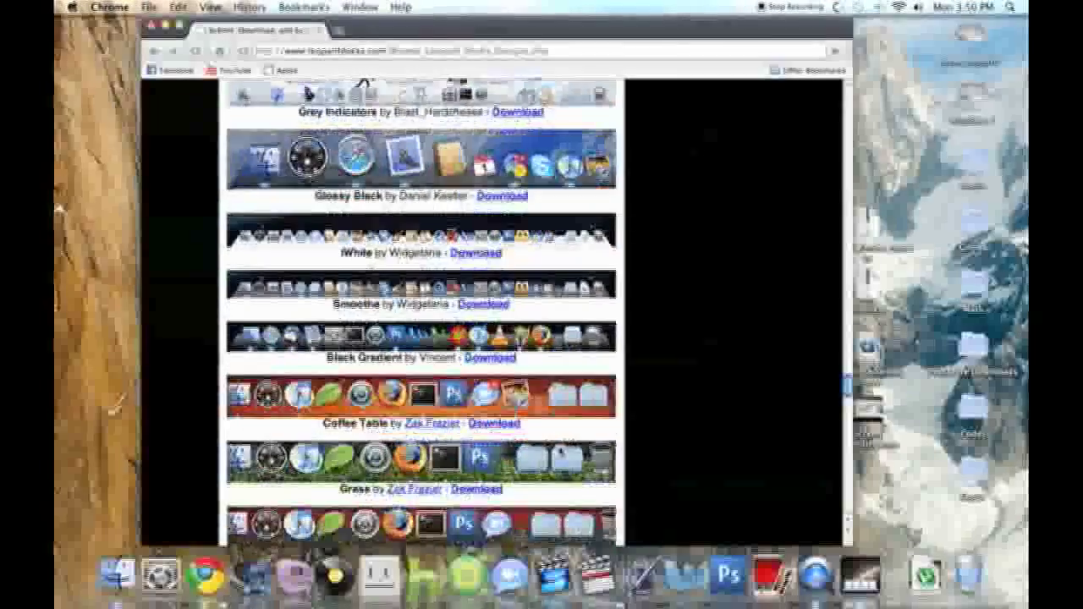
scroll(559, 451, down, 4)
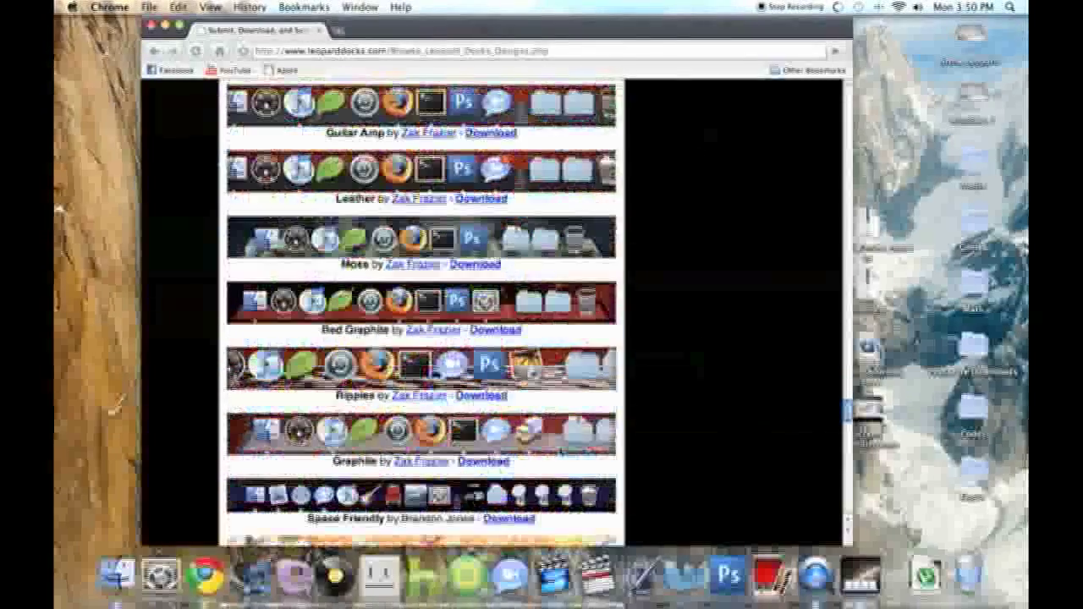
scroll(559, 451, down, 2)
scroll(558, 451, down, 10)
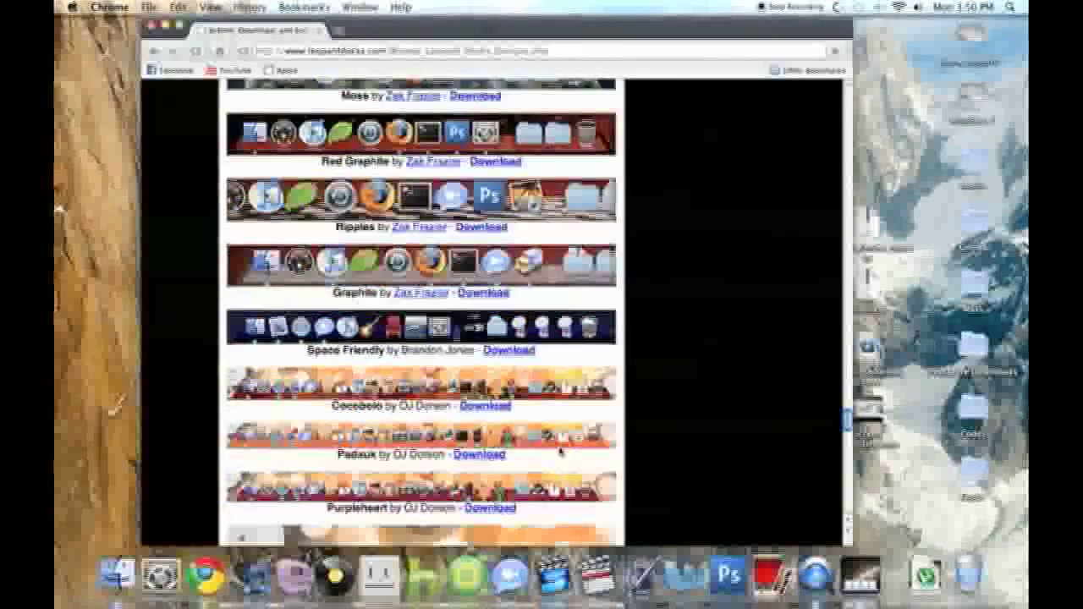
scroll(558, 451, down, 10)
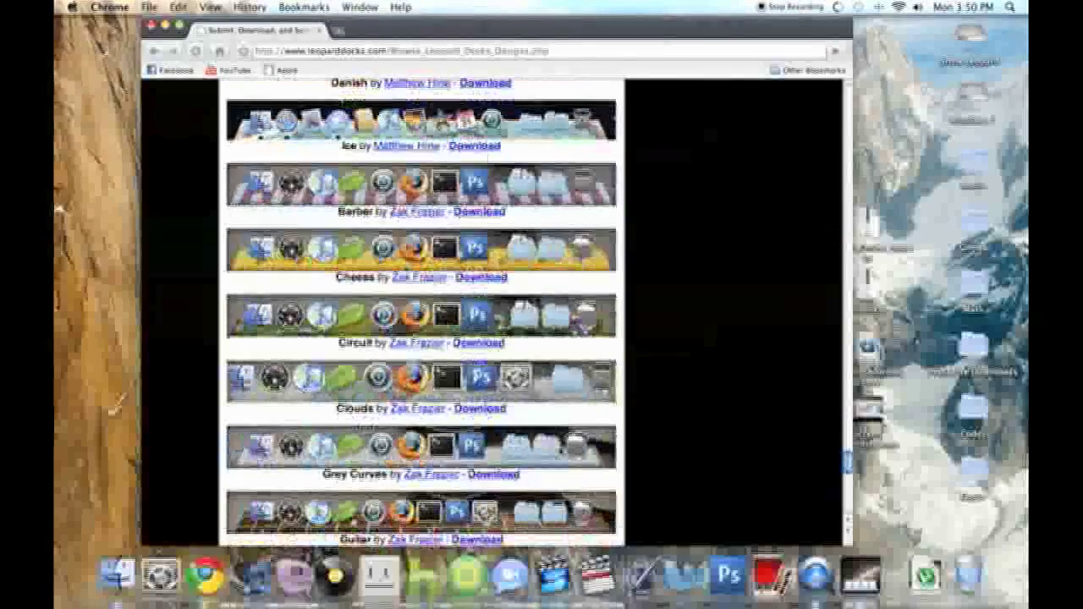
scroll(558, 450, up, 1)
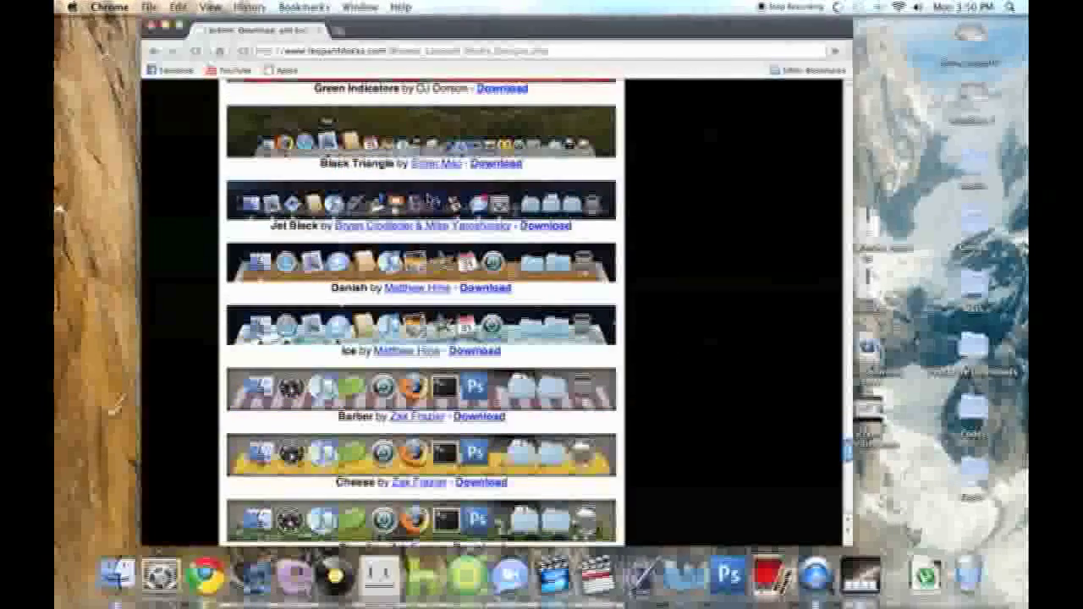
click(480, 482)
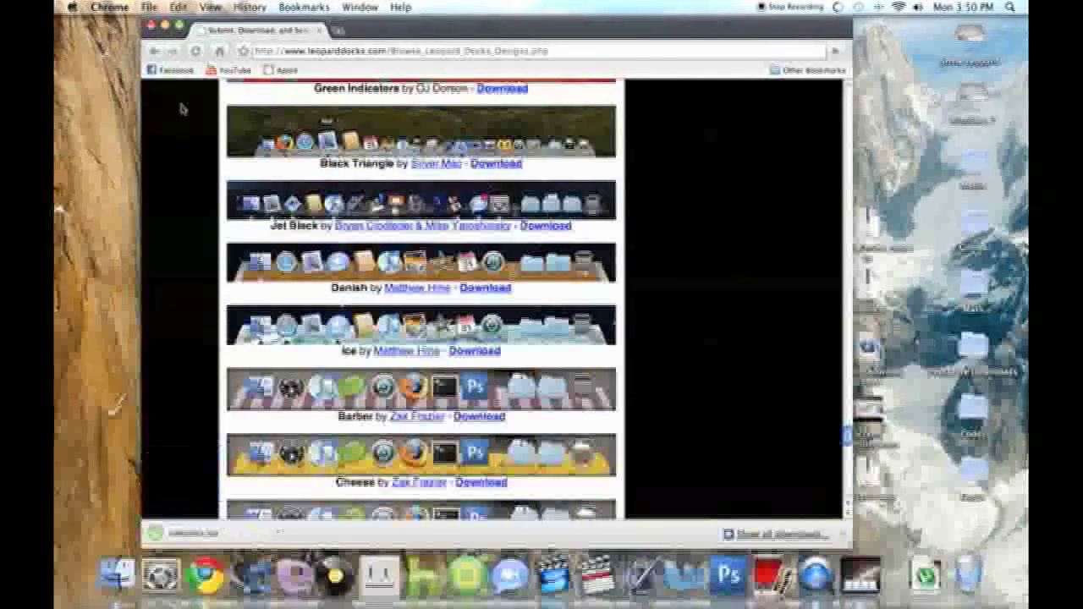